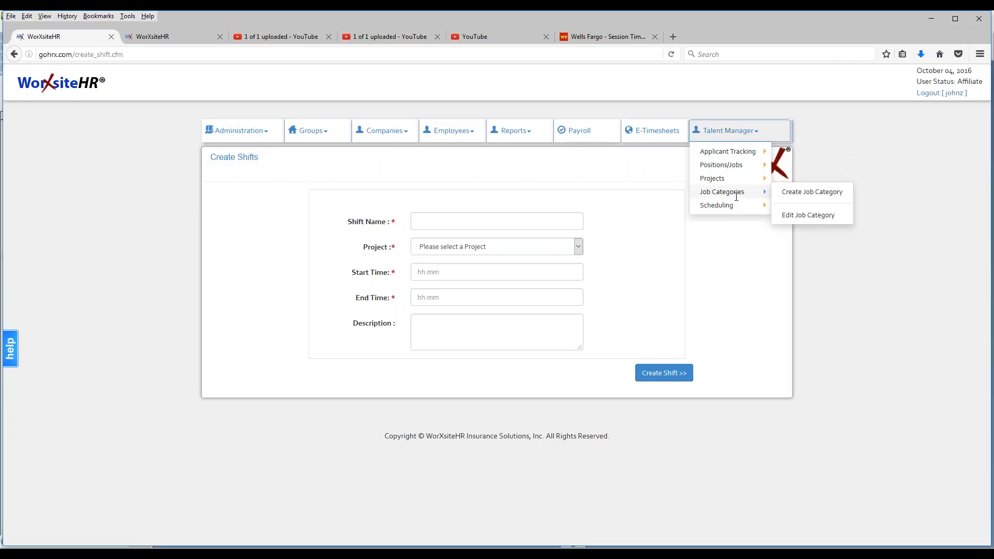
mouse_move(727, 204)
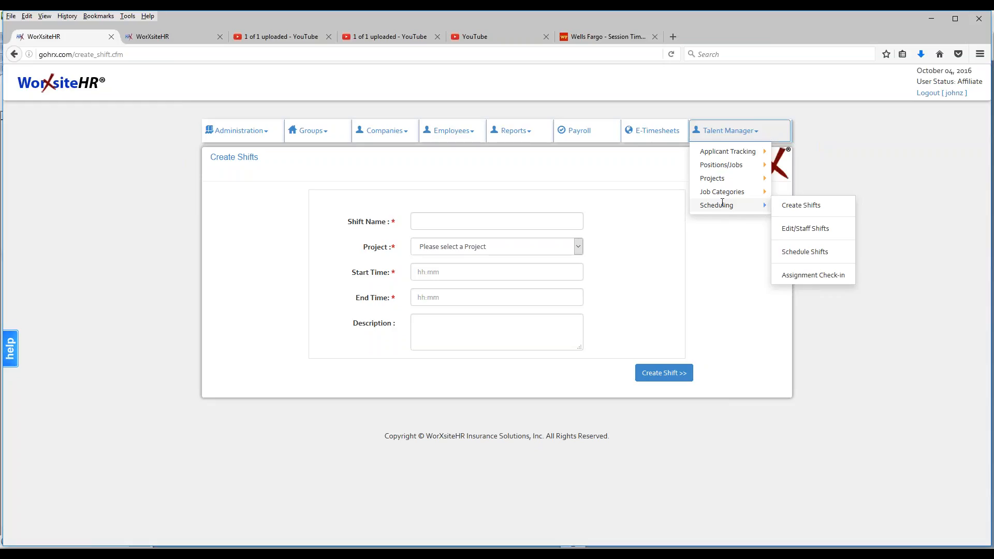
left_click(481, 255)
left_click(459, 272)
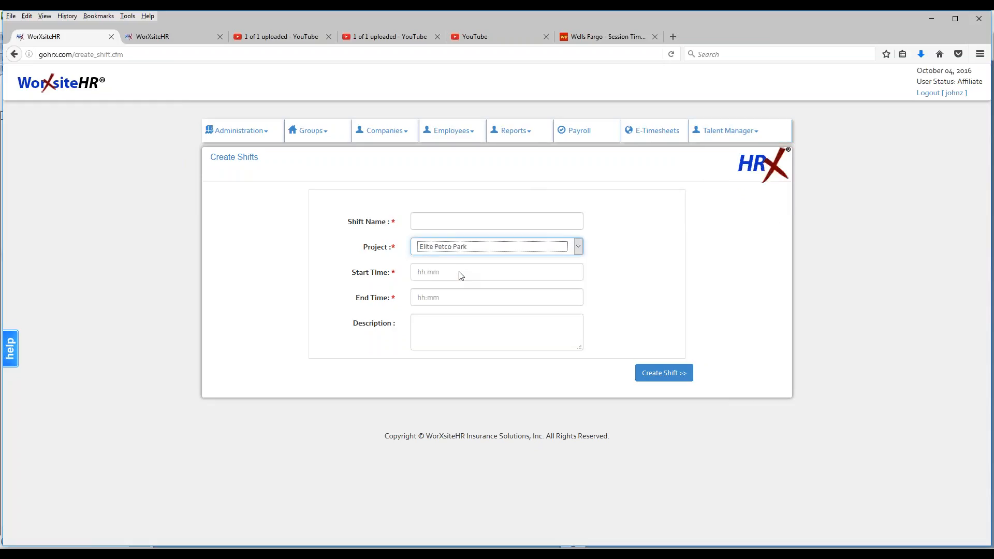
left_click(460, 274)
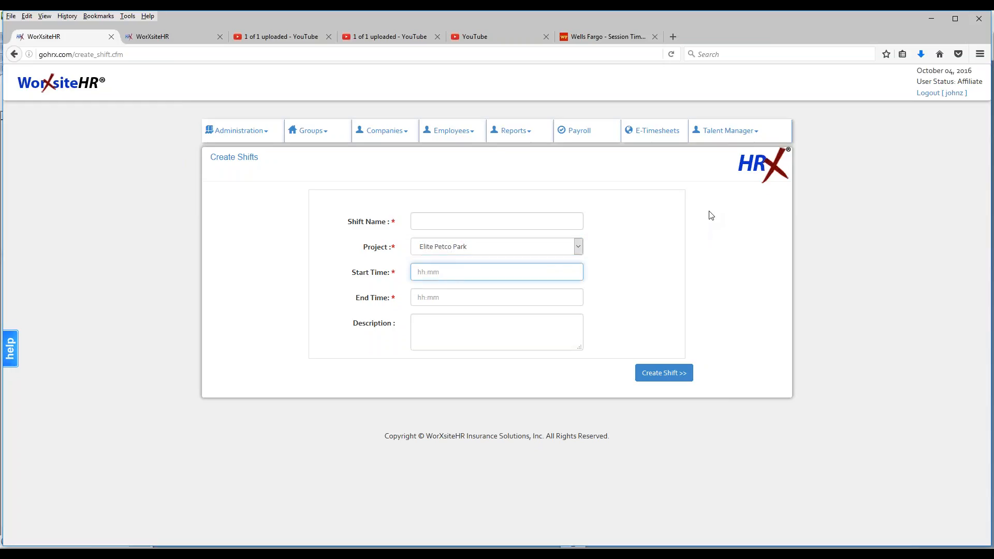
Open the Edit/Staff Shifts page for the company 1ABC Consolidated.
left_click(715, 138)
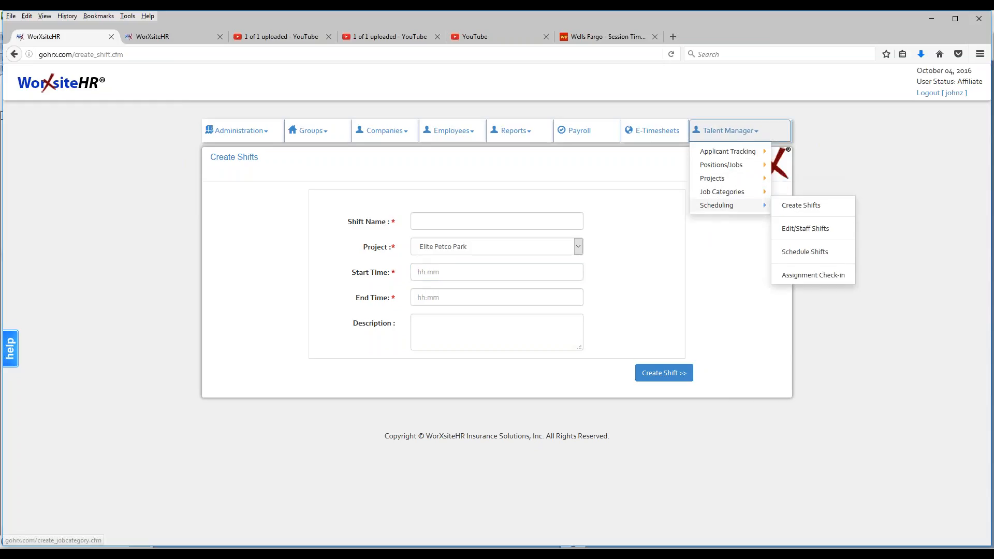
left_click(814, 232)
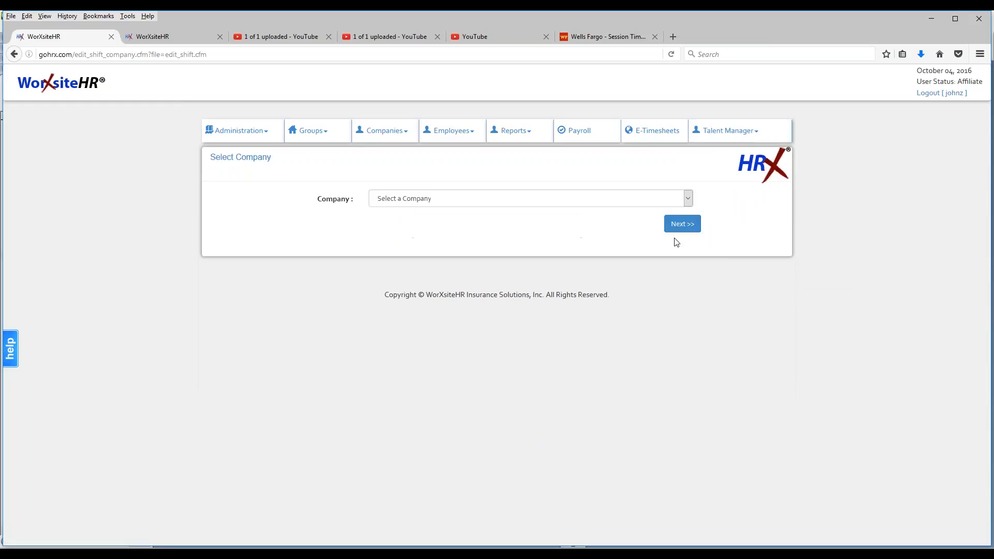
left_click(520, 202)
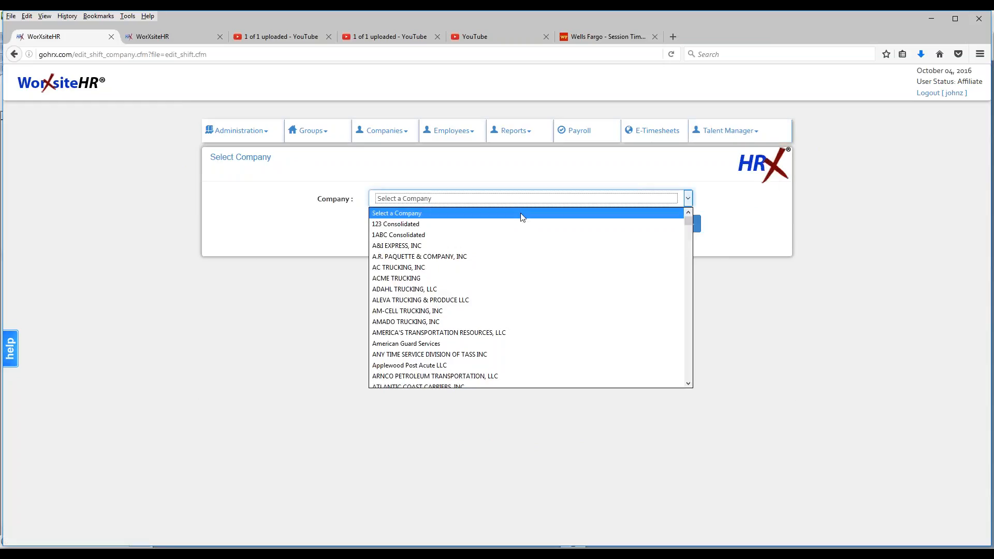
left_click(515, 235)
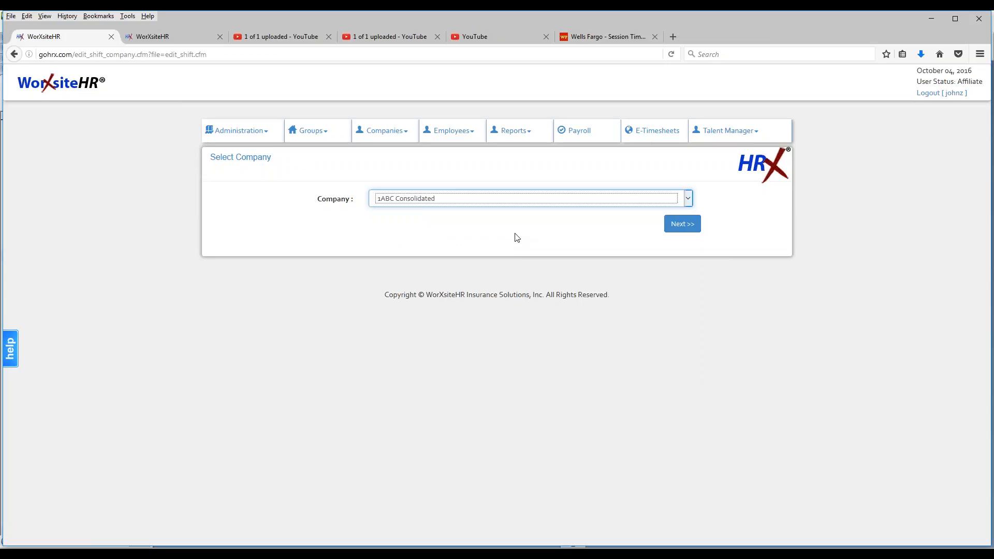
left_click(680, 224)
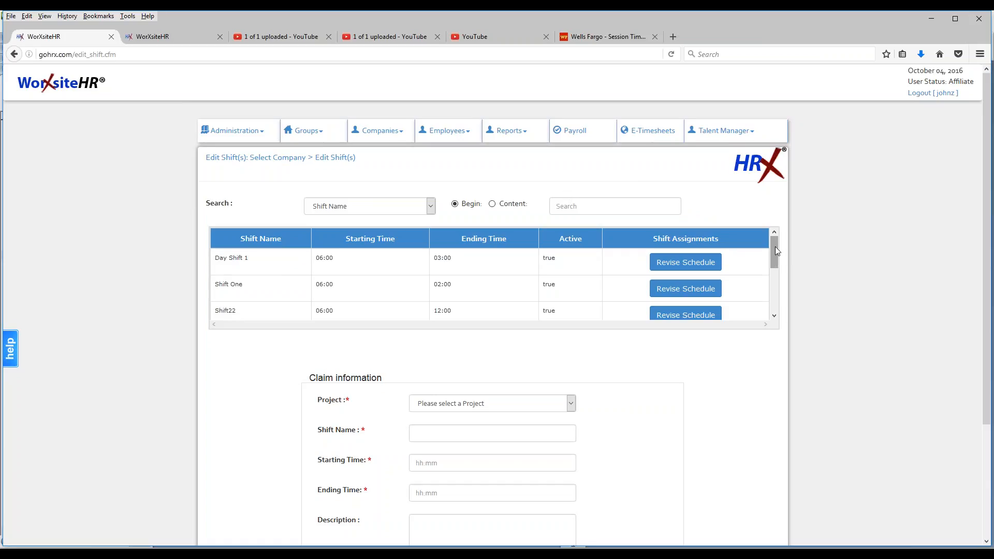
Display the details of Day Shift 1 and open the schedule assignment for shift54 at the end of the shift list.
left_click(495, 270)
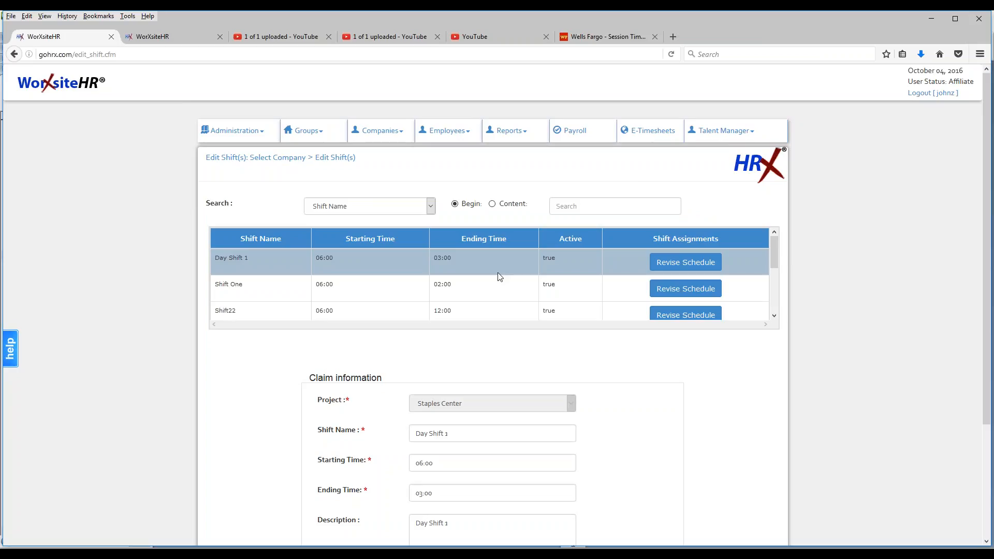
scroll(644, 444, "down", 3)
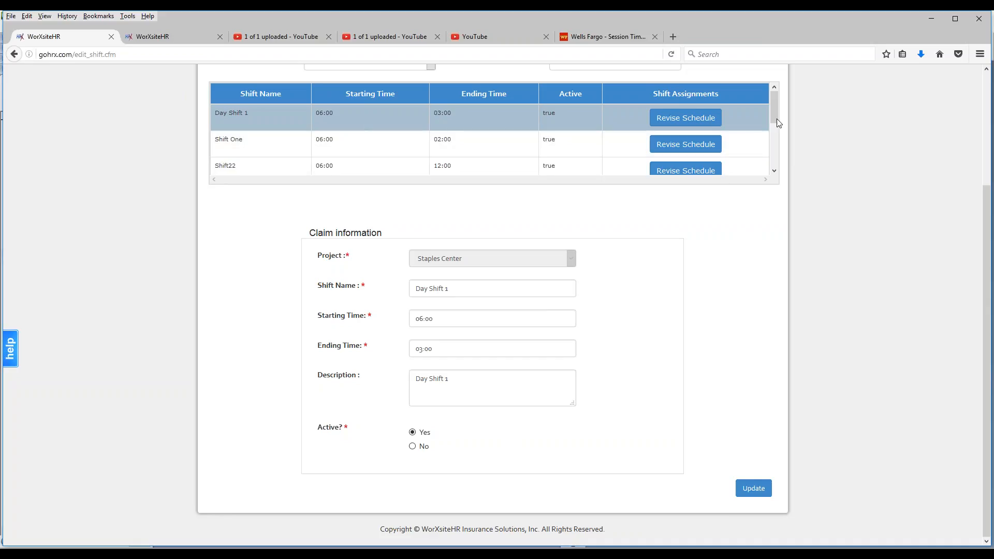
scroll(804, 180, "up", 3)
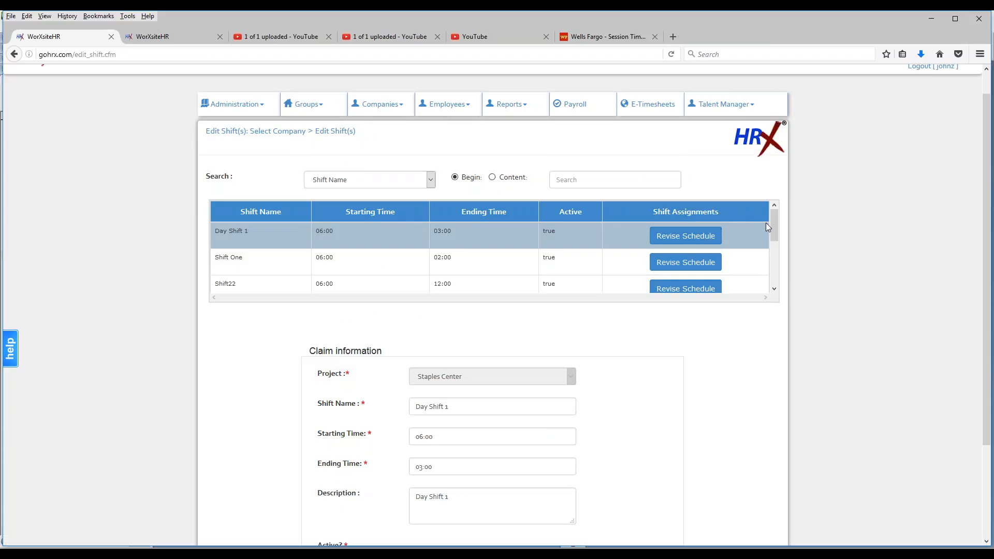
left_click_drag(776, 217, 776, 269)
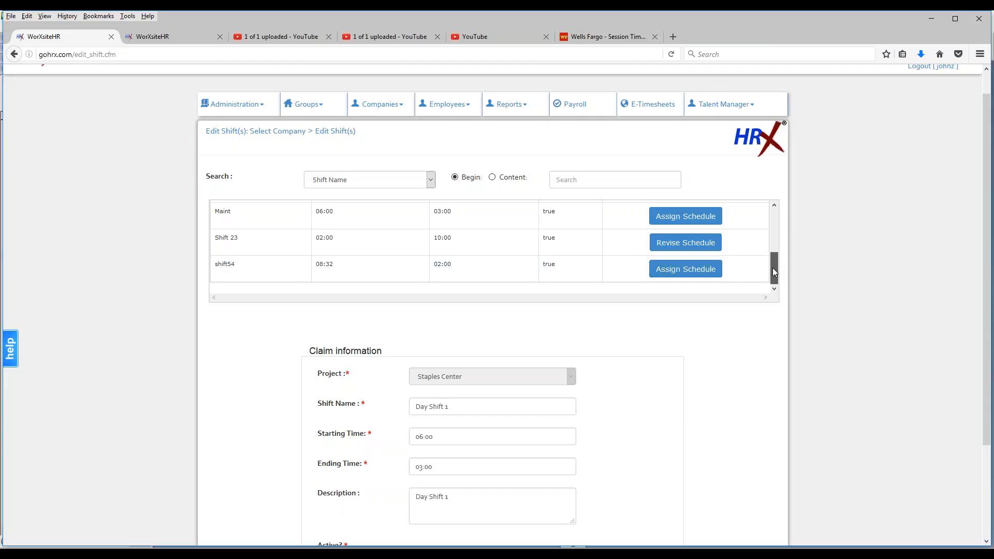
left_click_drag(772, 268, 774, 217)
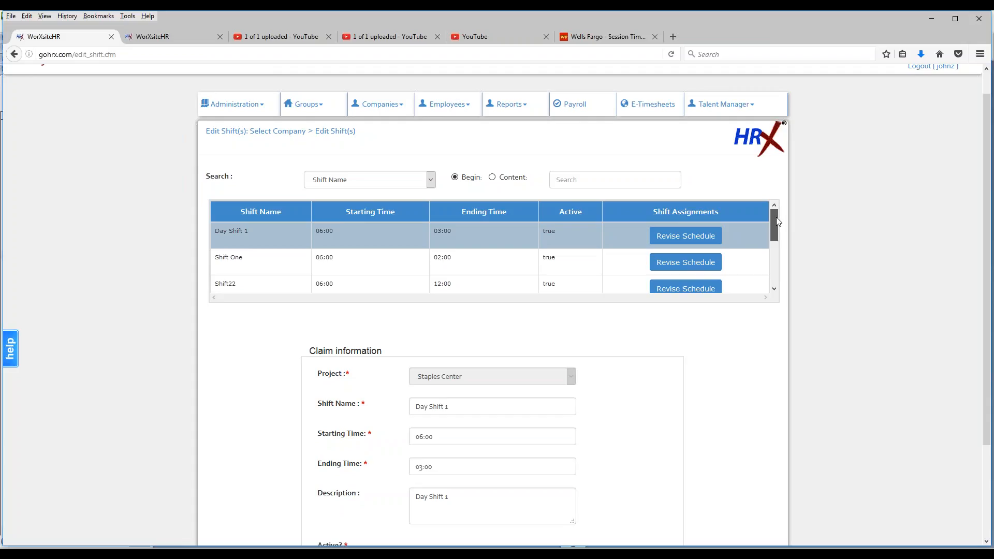
left_click_drag(777, 217, 766, 268)
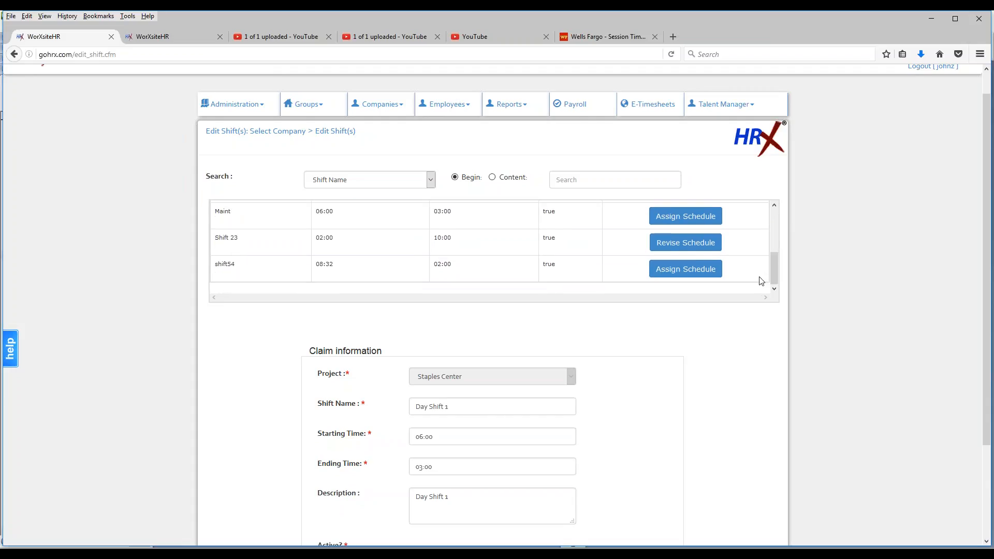
left_click(691, 270)
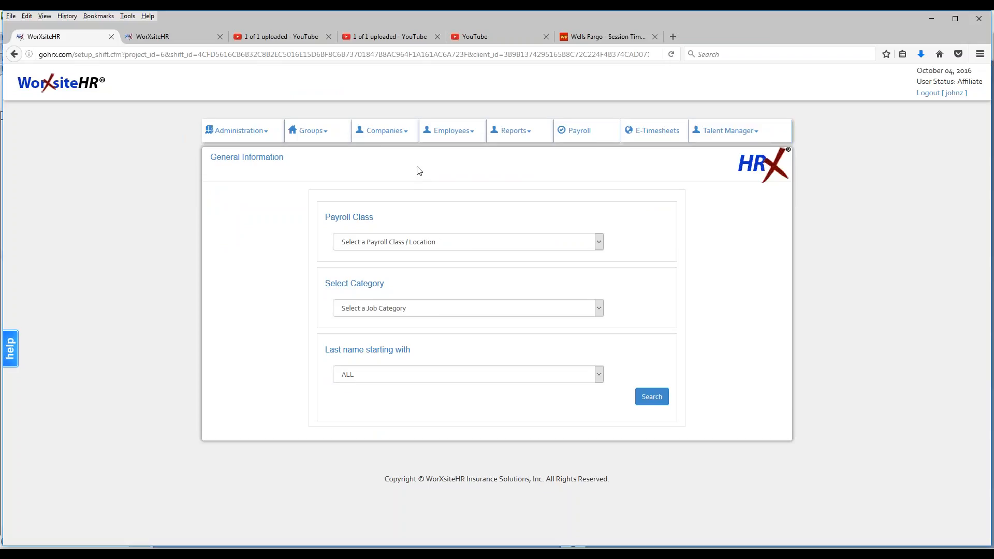
Search for available employees in the Standard Hourly payroll class and the Security Guards job category.
left_click(436, 242)
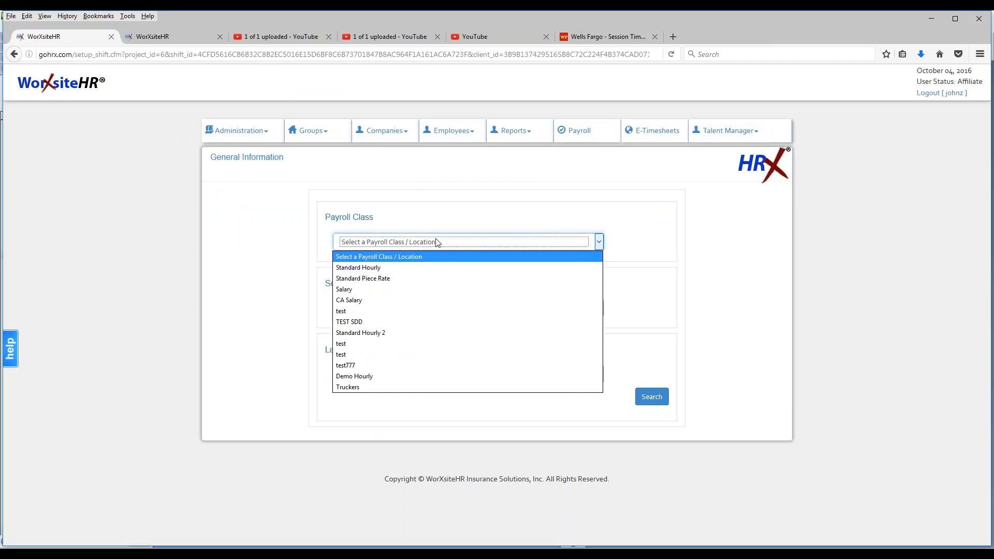
left_click(421, 268)
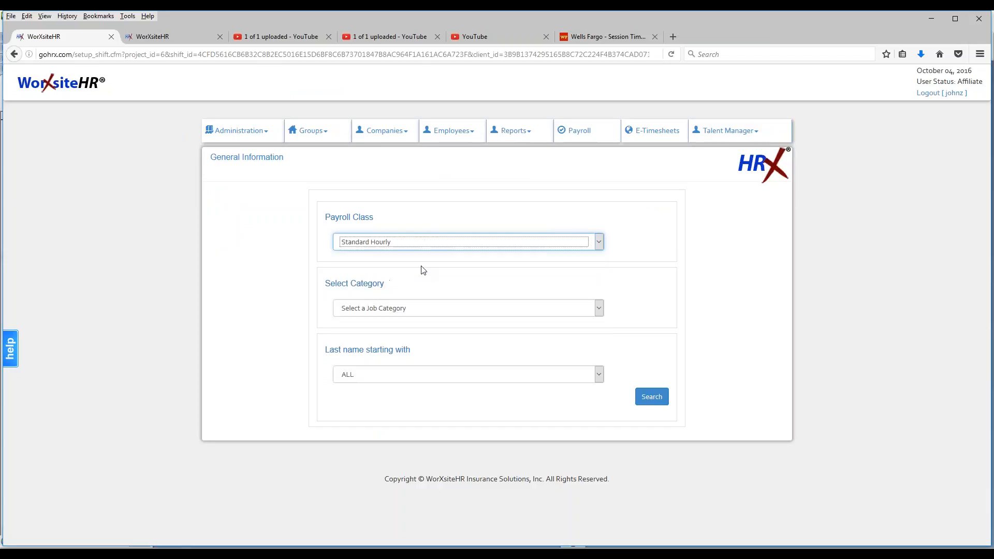
left_click(407, 310)
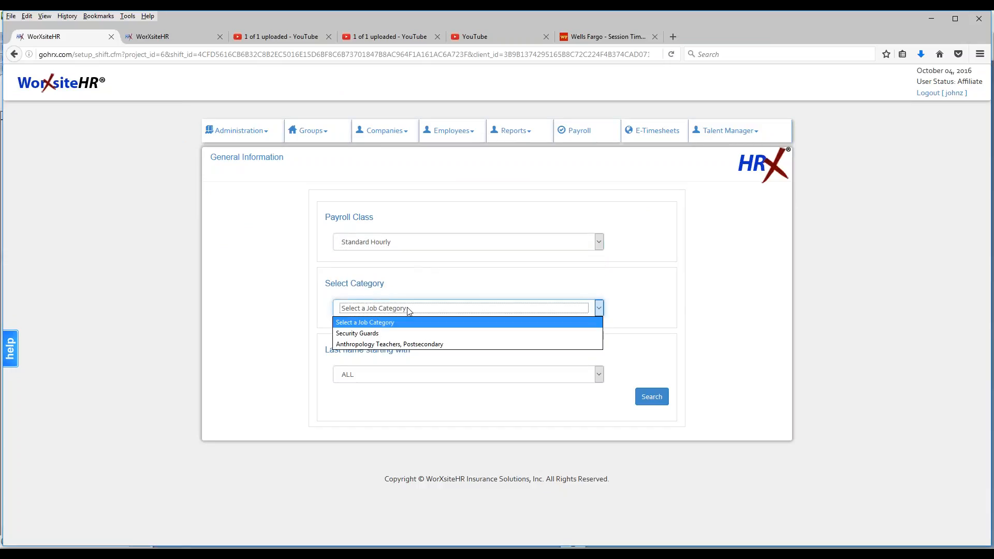
left_click(394, 334)
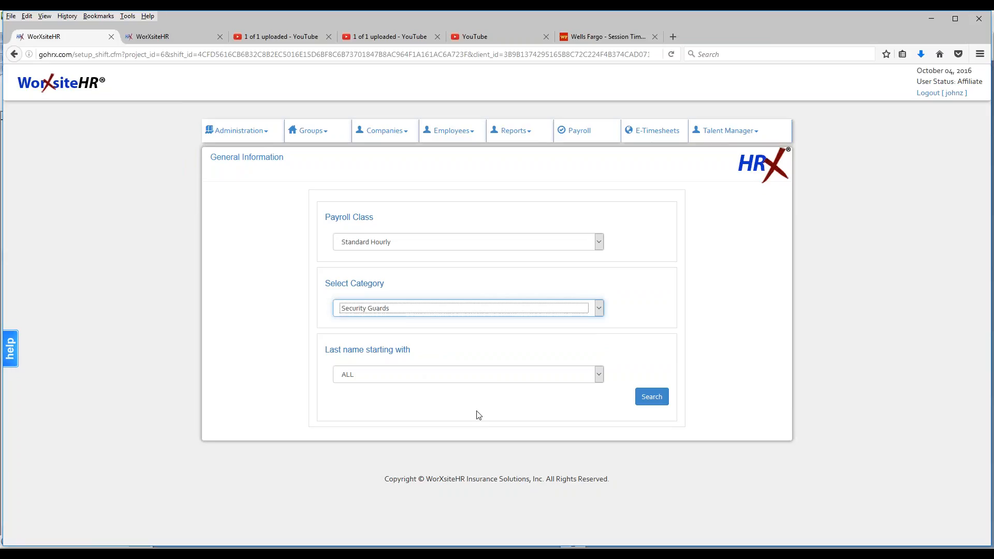
left_click(648, 396)
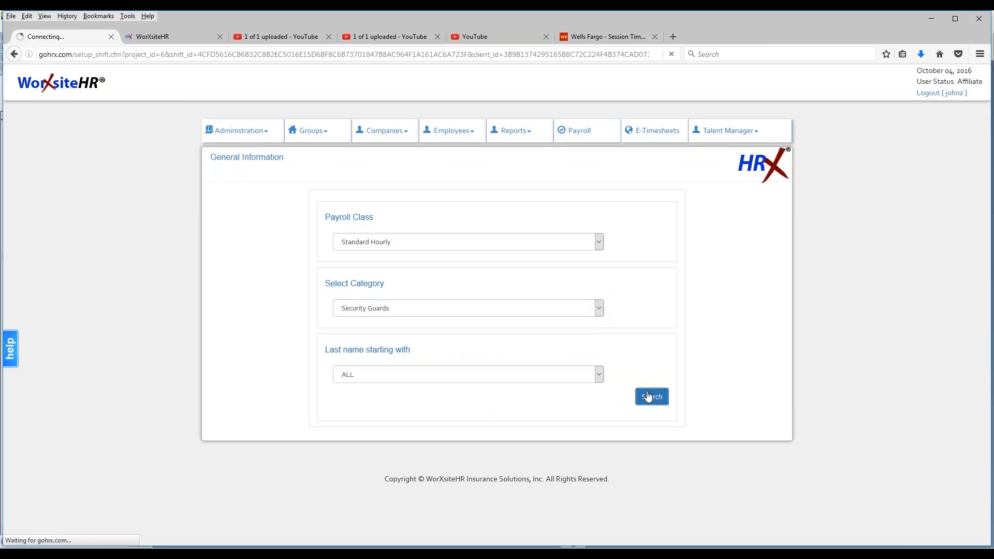
Assign three of the available employees to shift54 and complete the shift setup.
scroll(453, 303, "down", 2)
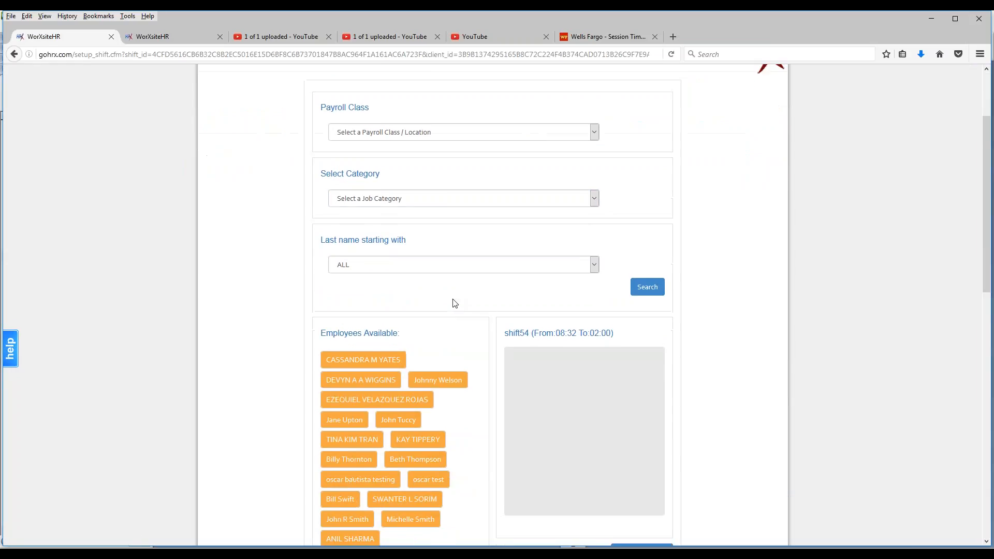
scroll(455, 304, "down", 3)
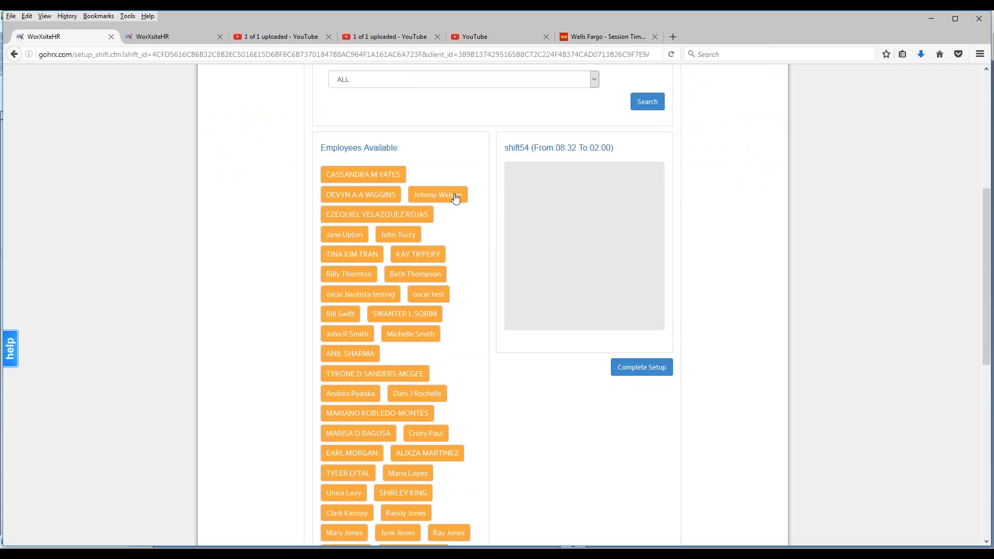
scroll(506, 326, "down", 6)
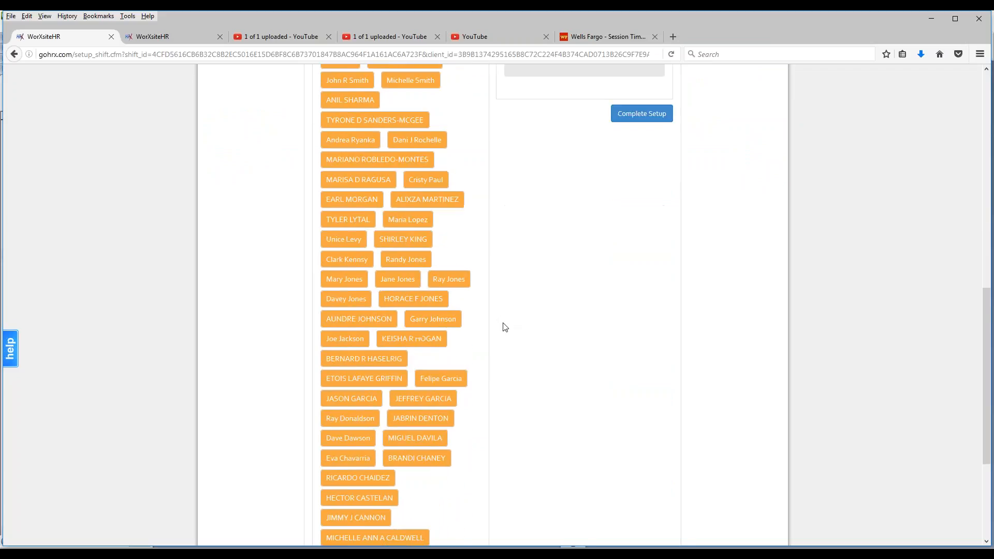
scroll(506, 327, "down", 2)
scroll(552, 333, "up", 2)
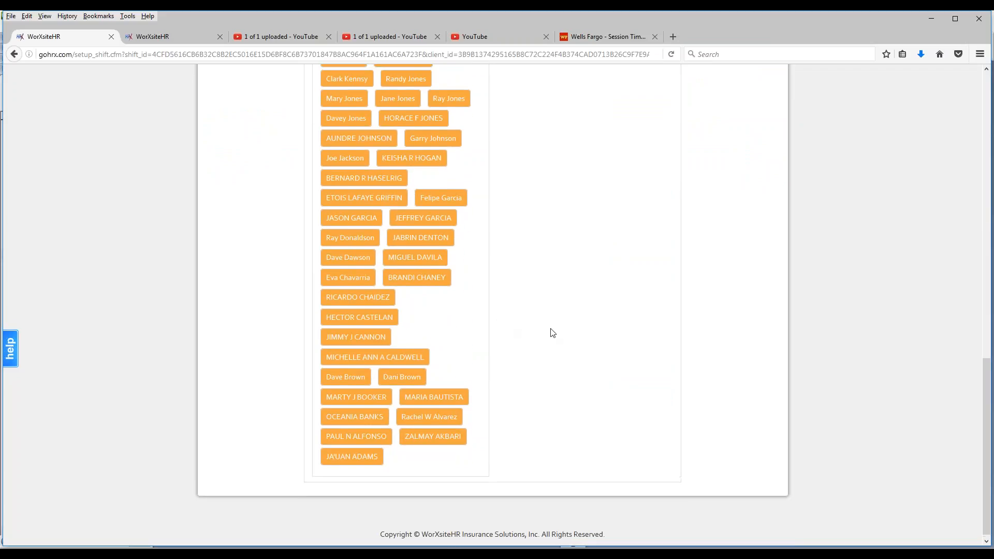
scroll(553, 333, "up", 6)
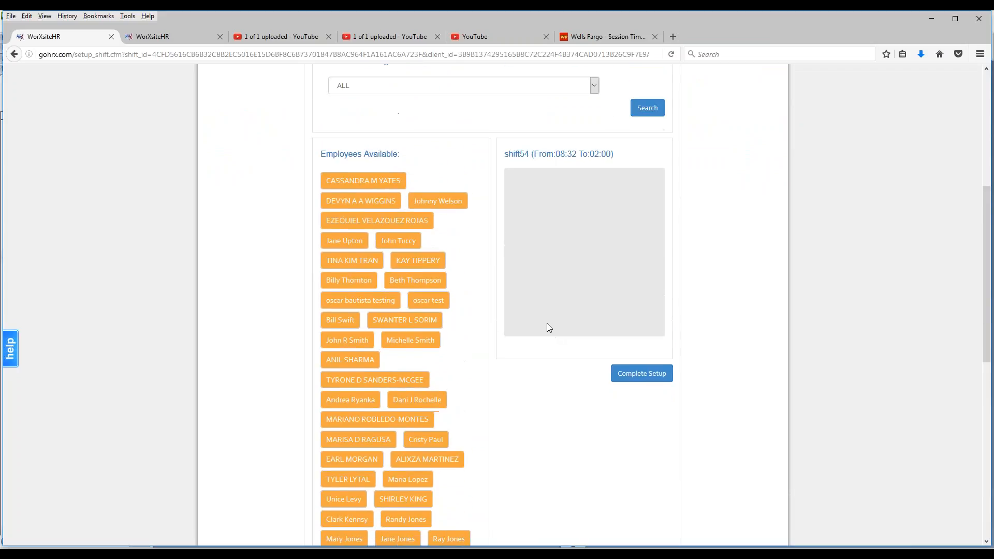
left_click_drag(349, 202, 580, 213)
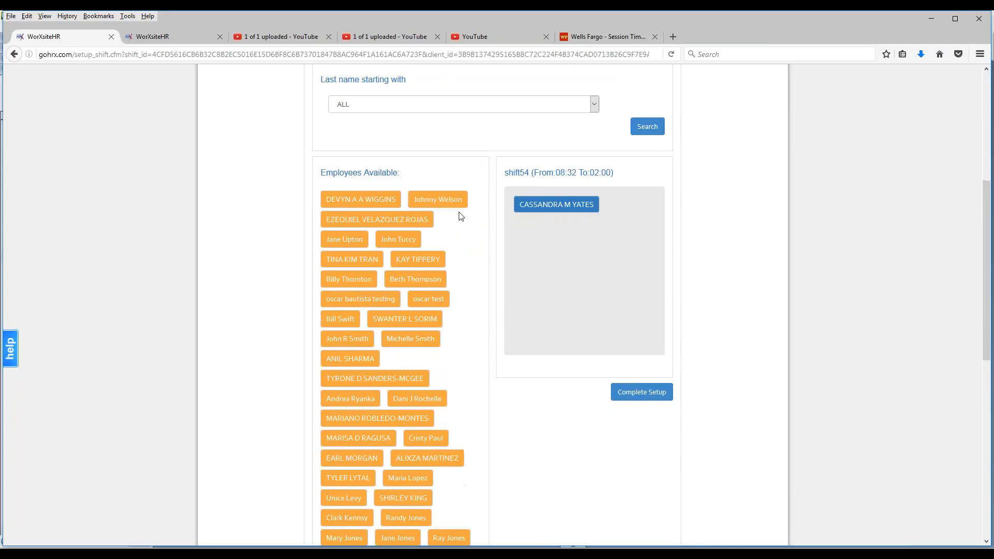
left_click_drag(447, 205, 567, 226)
left_click_drag(392, 246, 579, 269)
left_click(637, 393)
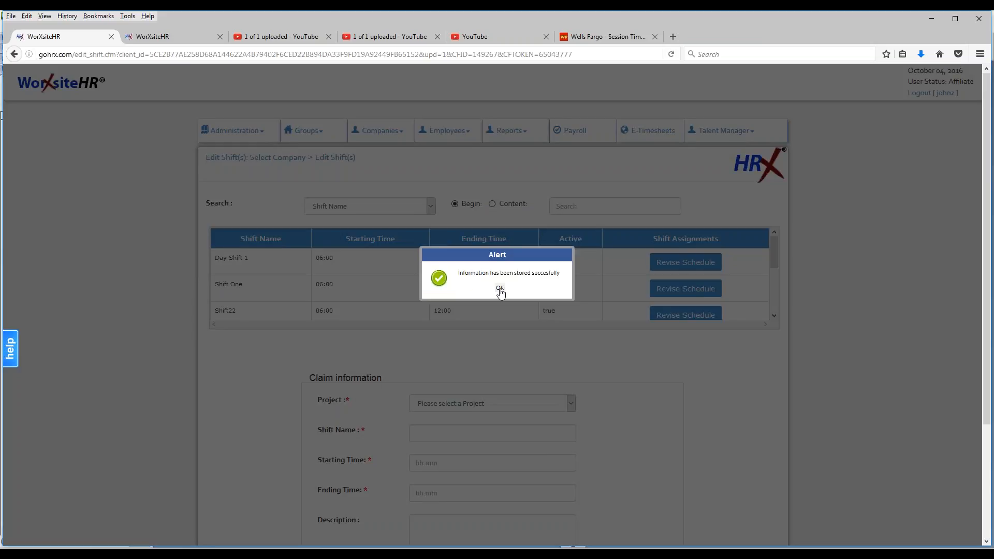
left_click(500, 289)
Check shift54 in the shift list and open the schedule of Day Shift 1 for revision.
left_click_drag(775, 244, 769, 299)
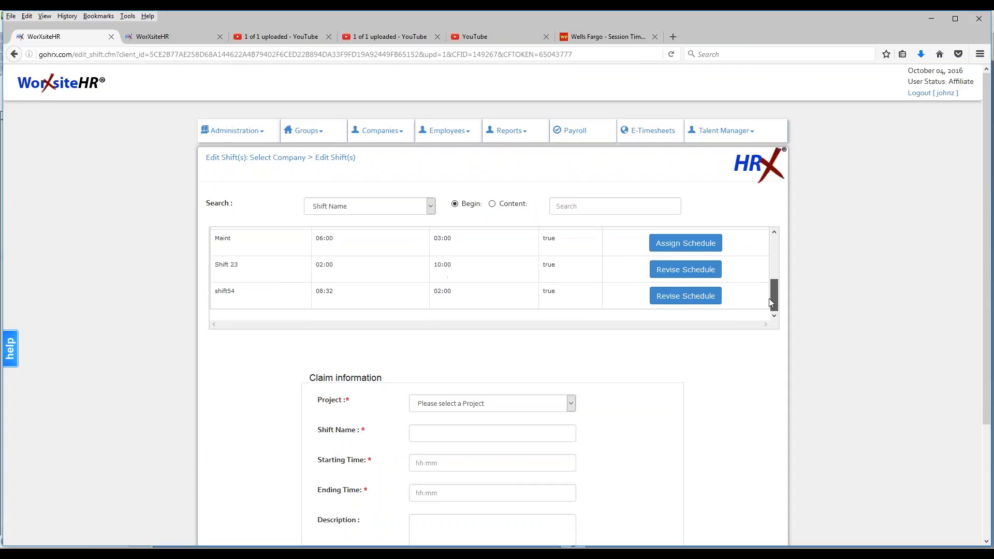
left_click(667, 297)
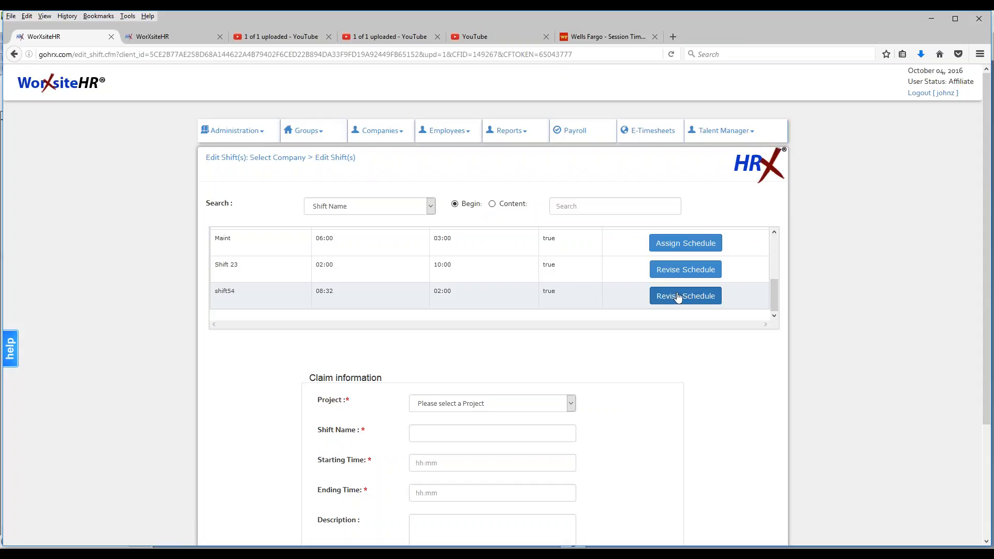
left_click_drag(774, 292, 772, 240)
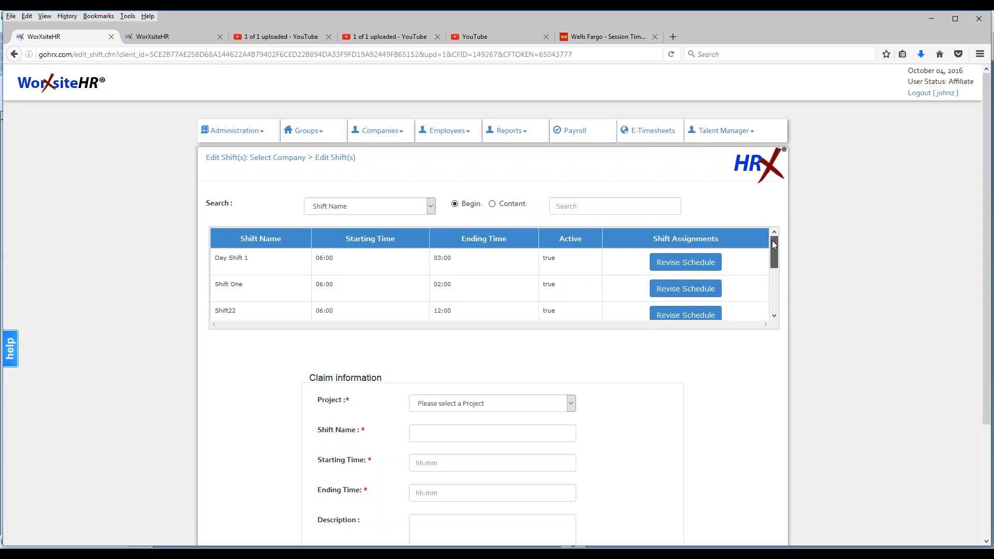
left_click(386, 265)
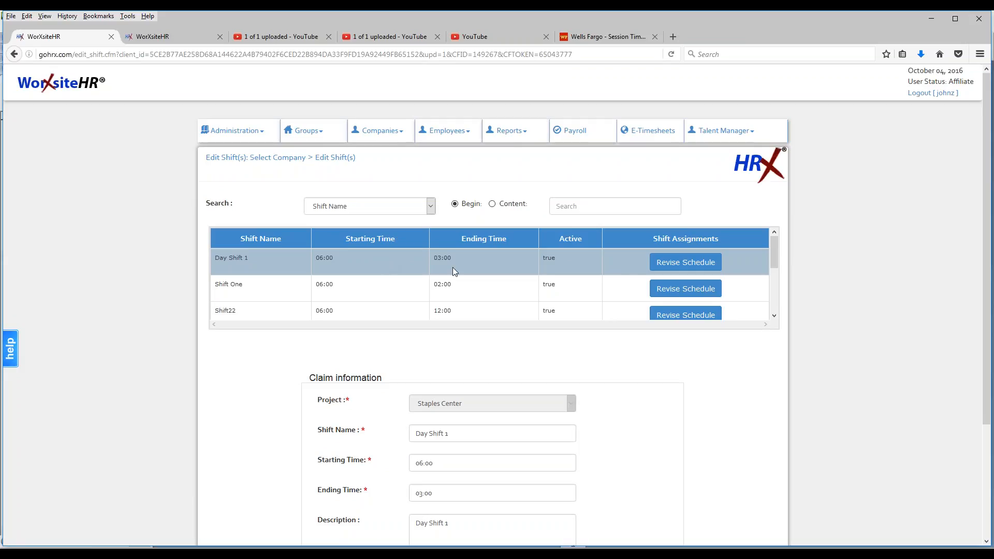
left_click(683, 263)
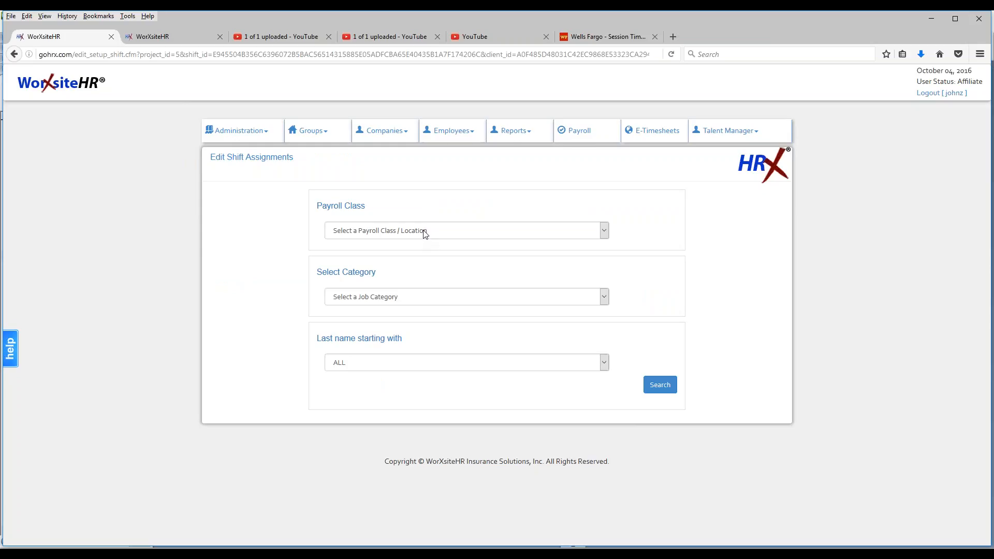
Search for employees available for Day Shift 1 in the Standard Hourly payroll class and the Security Guards job category.
left_click(421, 234)
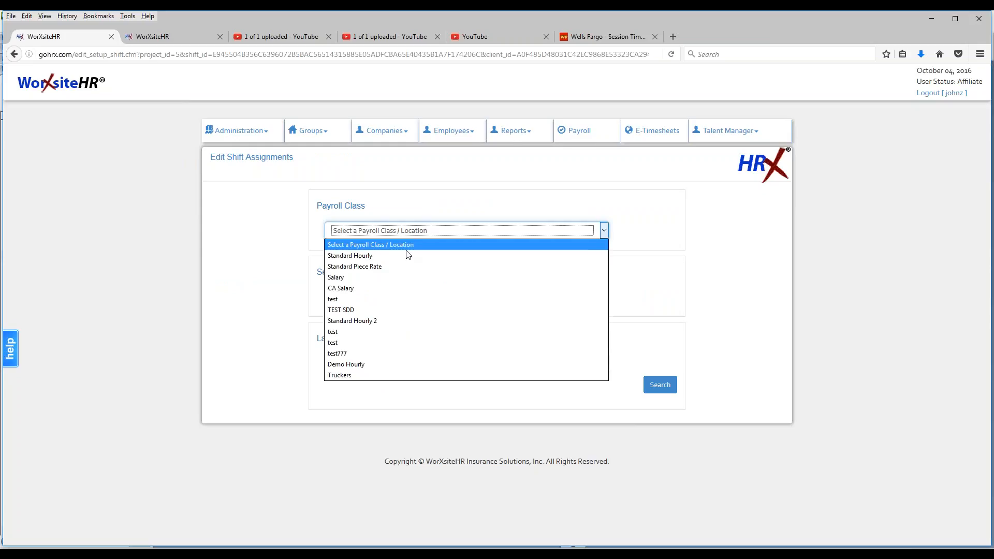
left_click(397, 258)
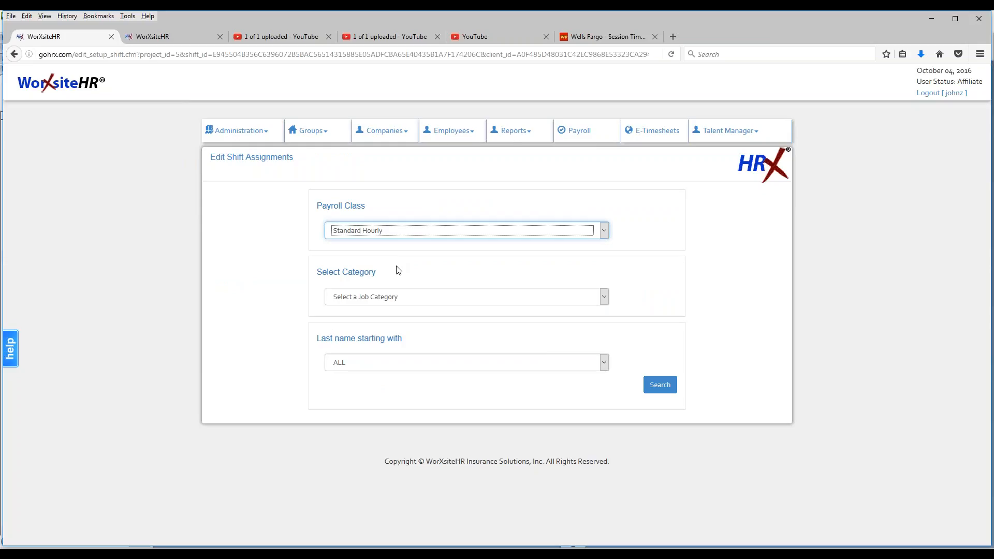
left_click(386, 297)
left_click(377, 324)
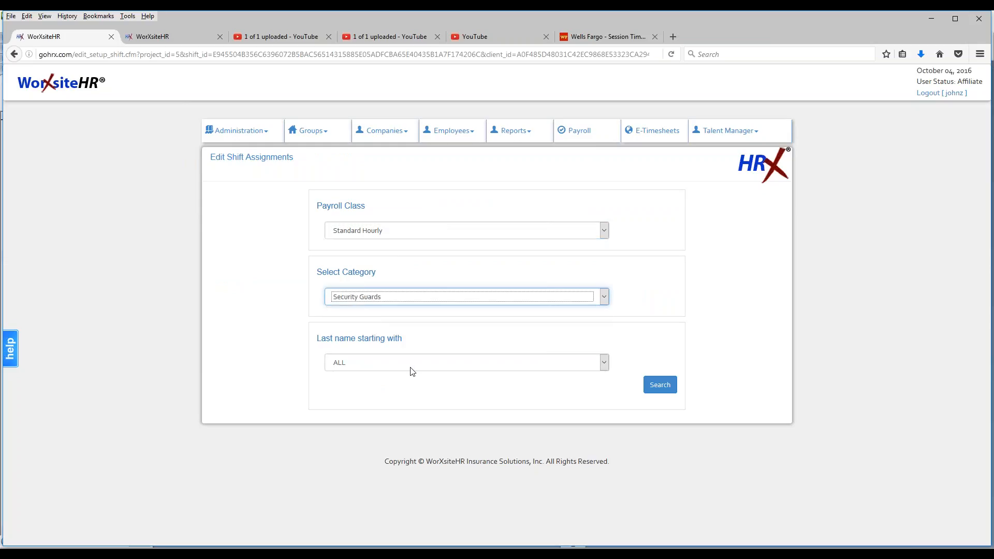
left_click(660, 385)
Assign the second available employee to Day Shift 1, complete the setup and acknowledge the alert.
scroll(749, 279, "down", 2)
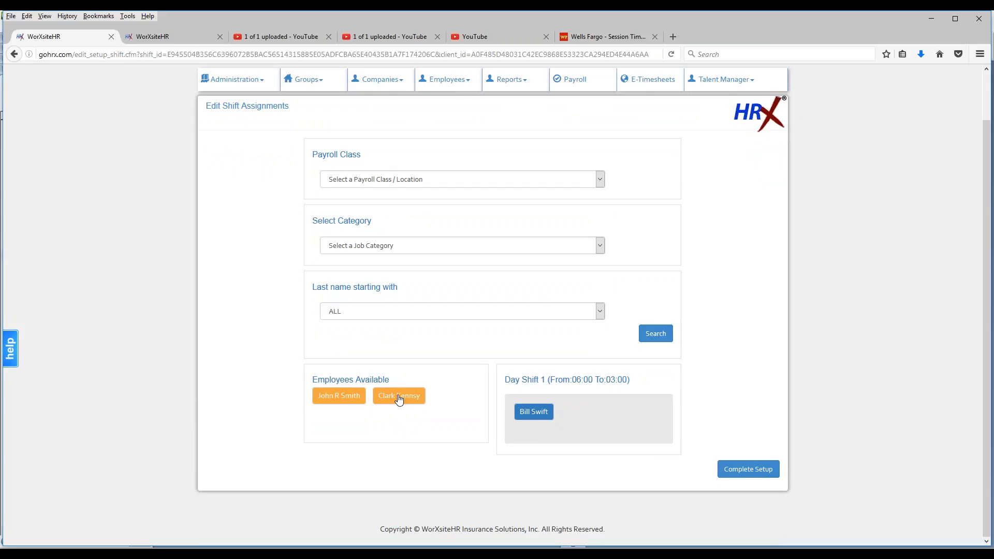
left_click_drag(399, 399, 601, 414)
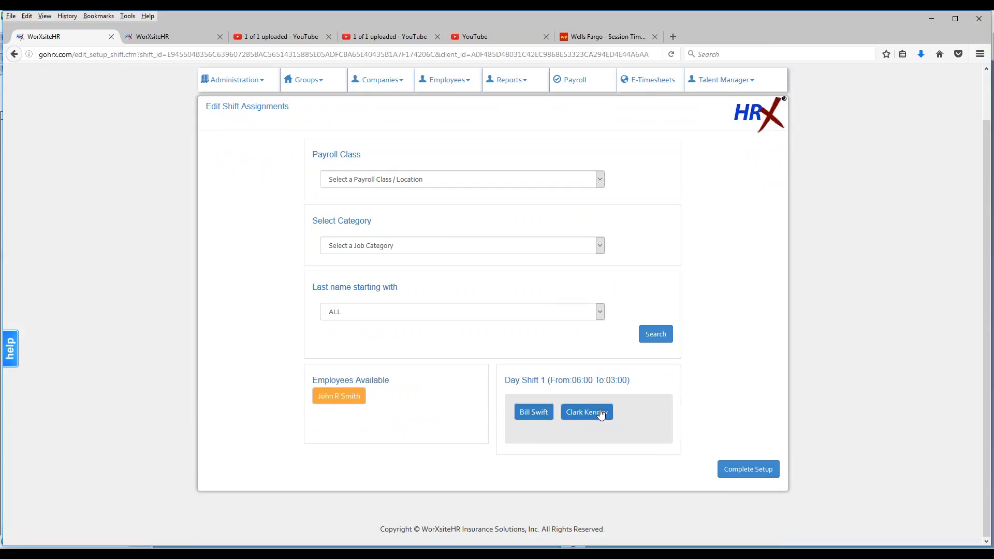
left_click(752, 470)
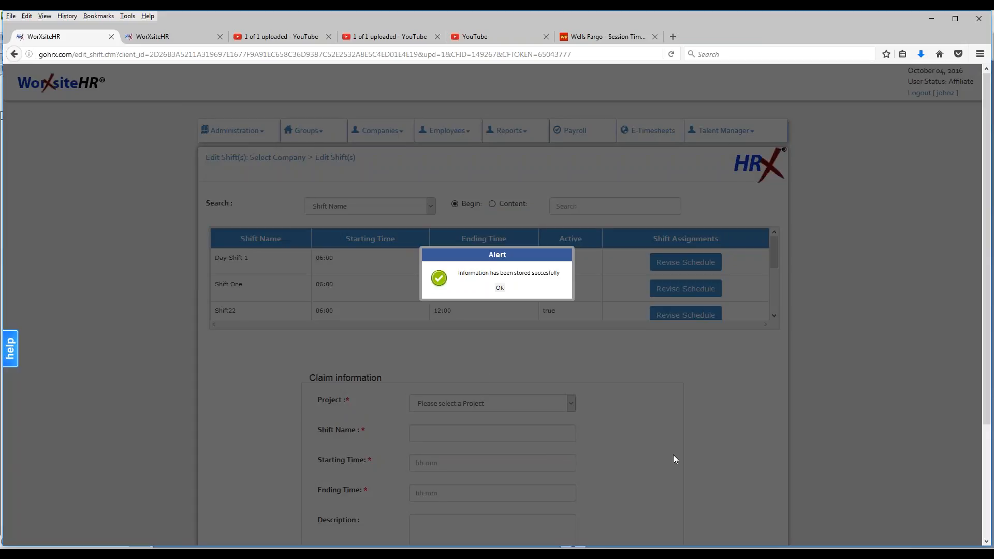
left_click(502, 288)
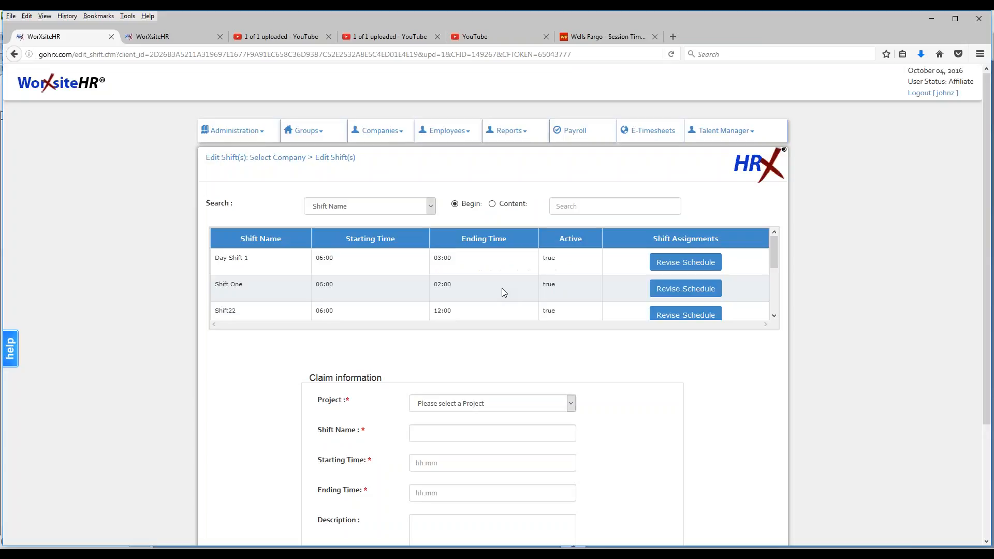
Reopen the Day Shift 1 schedule and search its Standard Hourly employees in the Security Guards category again.
left_click(702, 263)
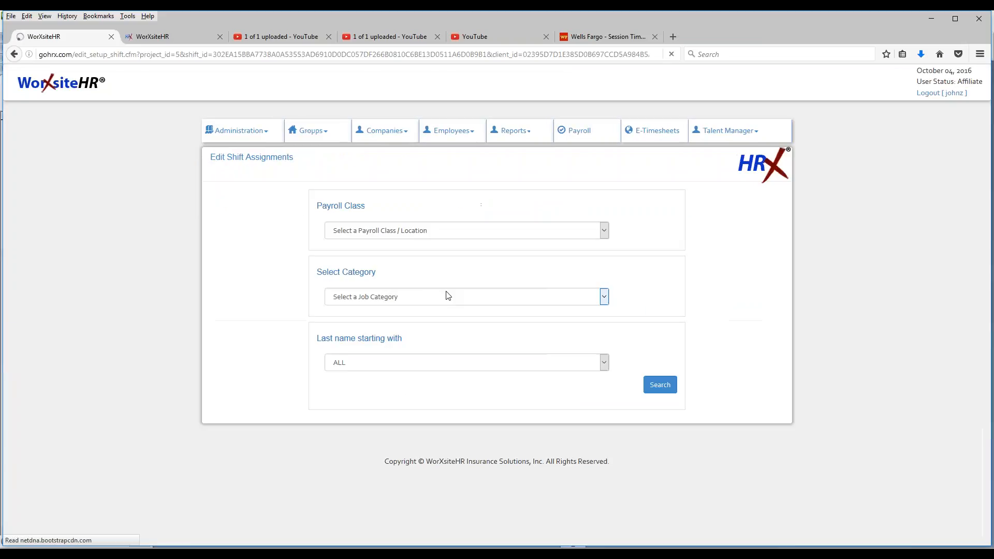
left_click(428, 231)
left_click(419, 256)
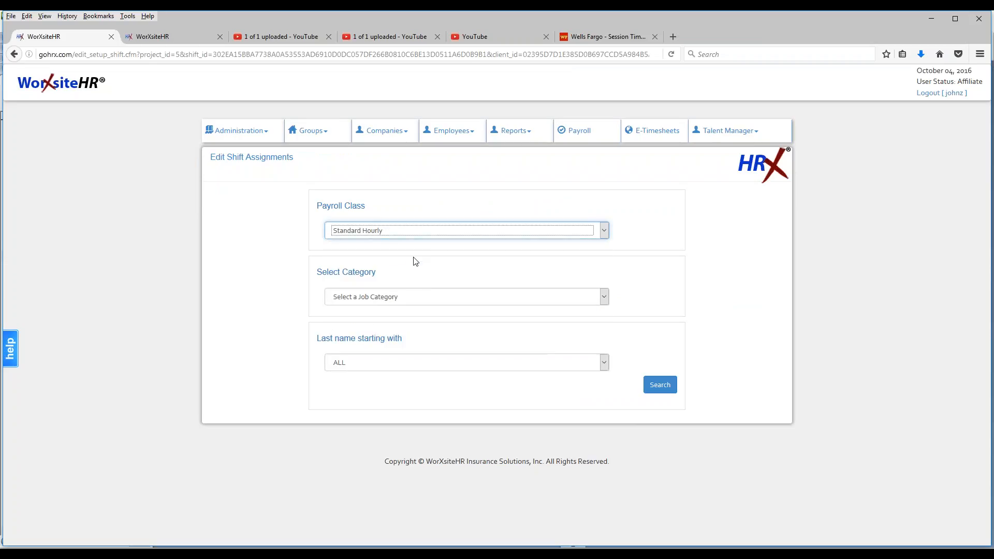
left_click(423, 305)
left_click(415, 324)
left_click(659, 385)
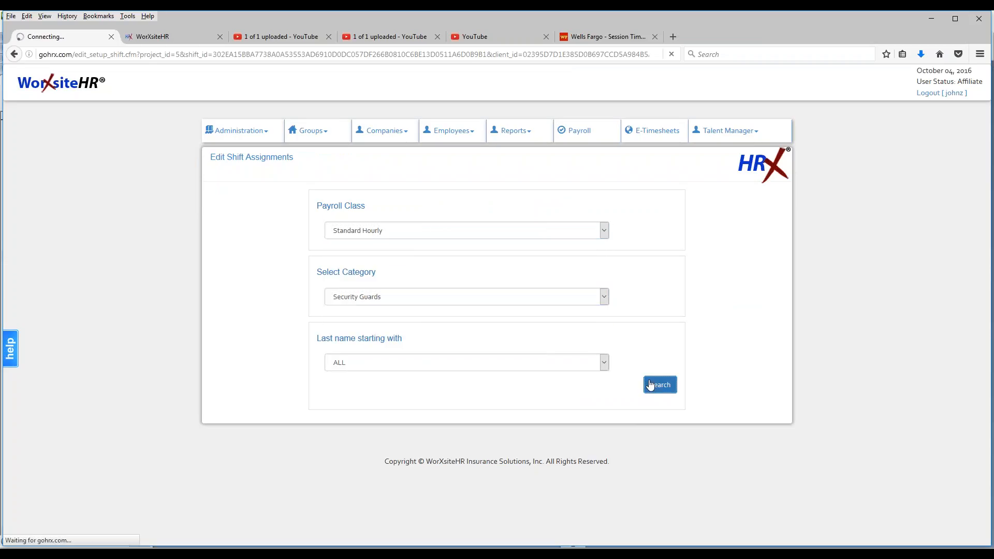